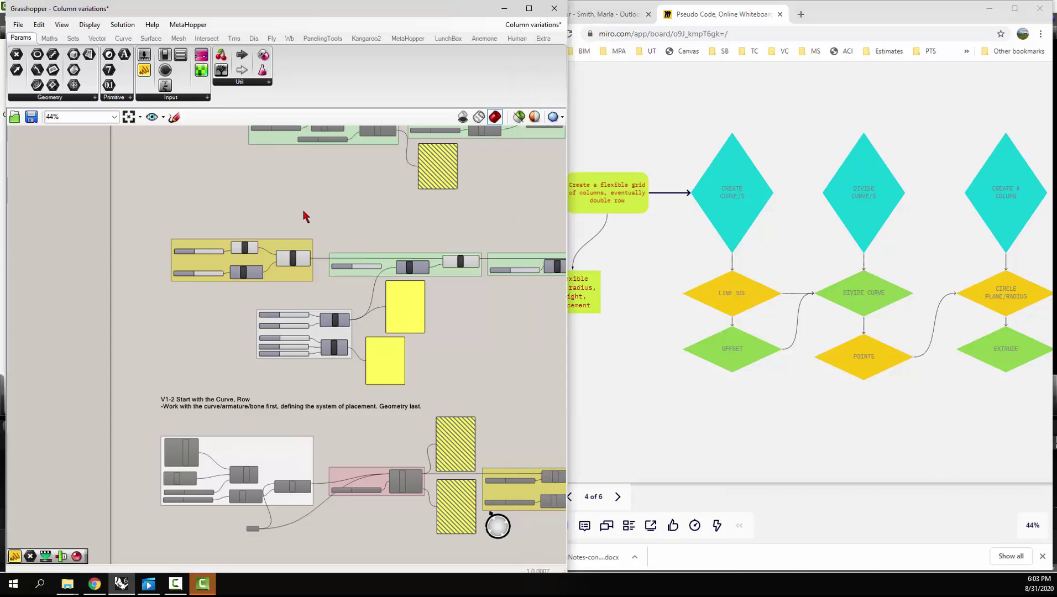
Step: Disable all components and panels of the active column definition directly above the V1-2 Start with the Curve heading
scroll(212, 224, down, 4)
drag(178, 213, 409, 308)
middle_click(363, 259)
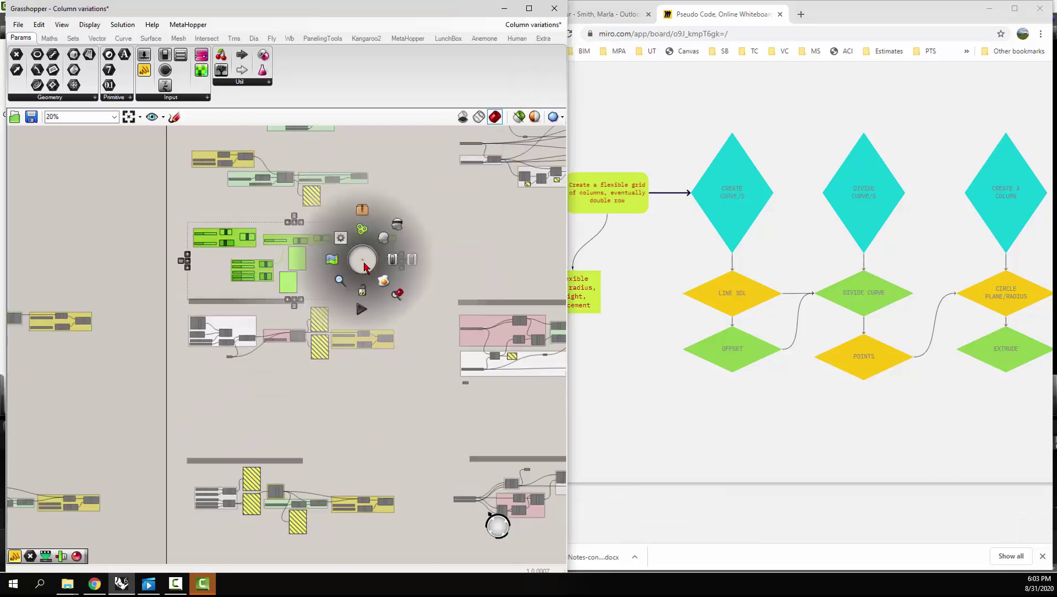
click(411, 260)
Step: Enable all components and panels of the V1-2 Start with the Curve, Row definition
scroll(376, 289, down, 3)
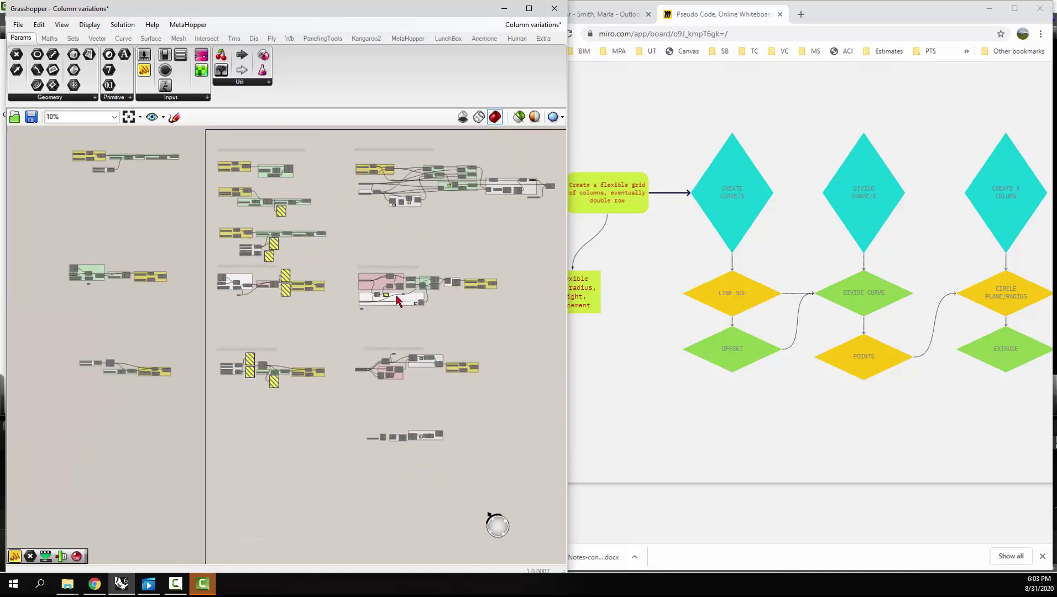
scroll(212, 287, up, 2)
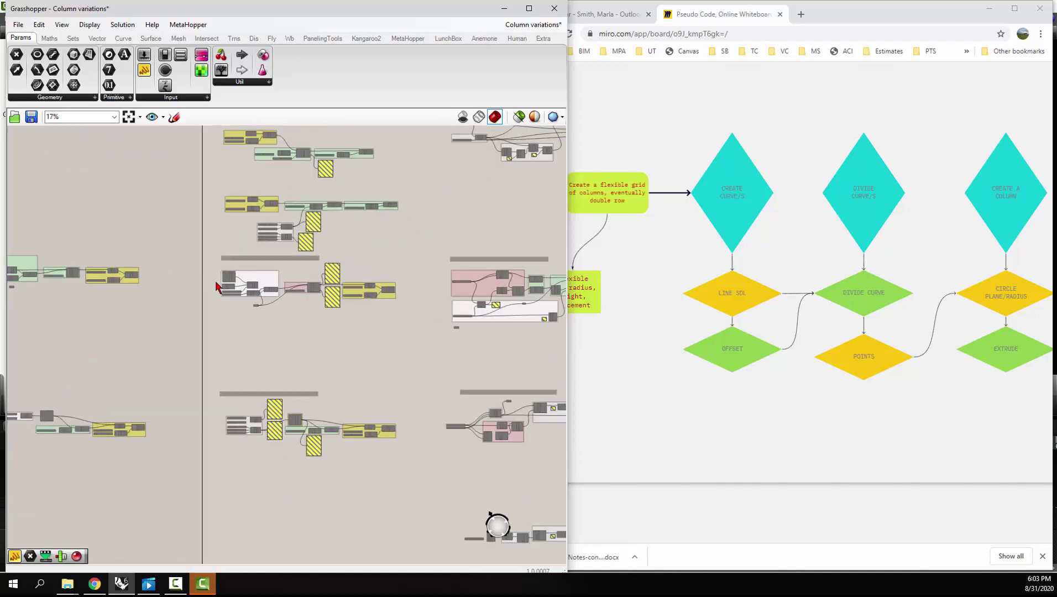
scroll(233, 284, up, 7)
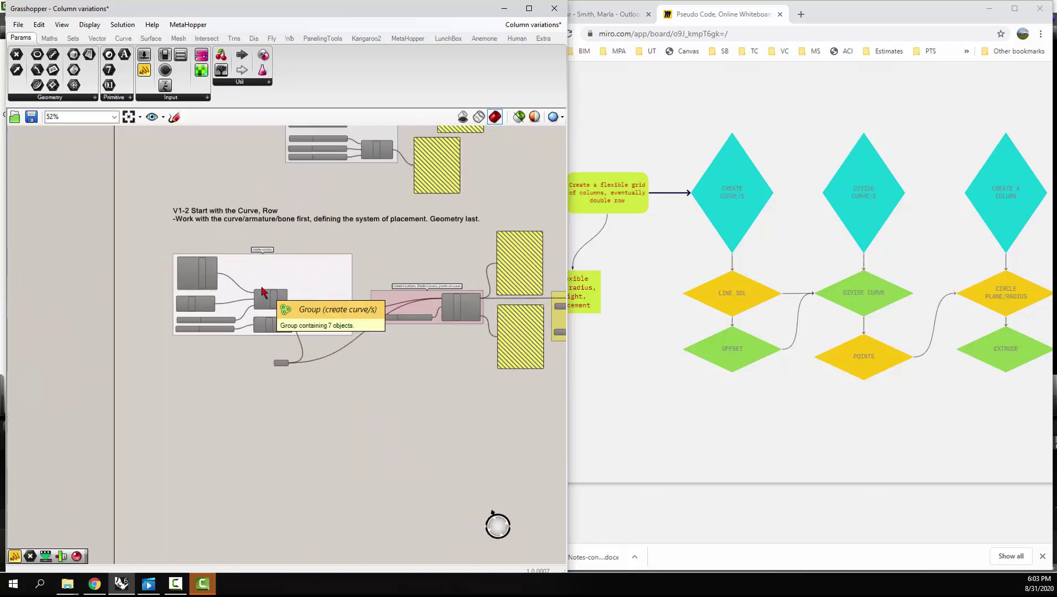
scroll(263, 291, up, 2)
drag(513, 265, 421, 258)
scroll(284, 273, down, 6)
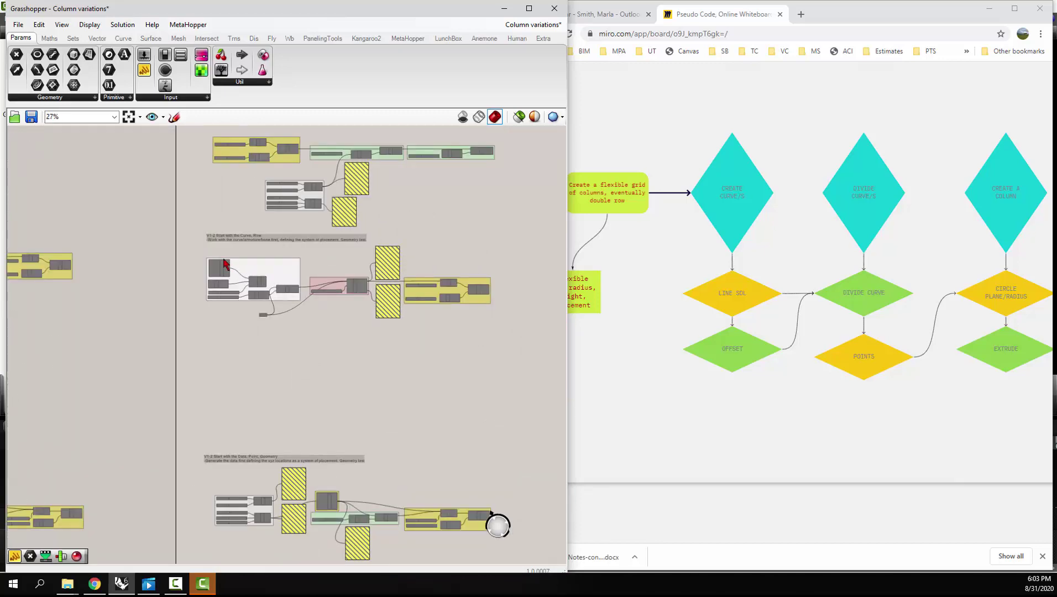
drag(202, 251, 525, 360)
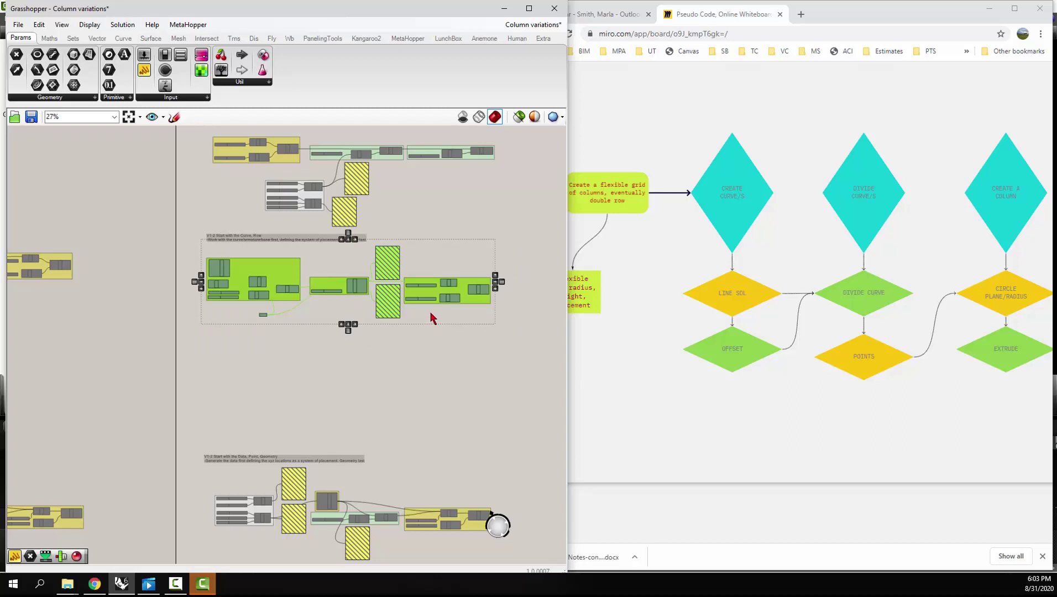
middle_click(433, 319)
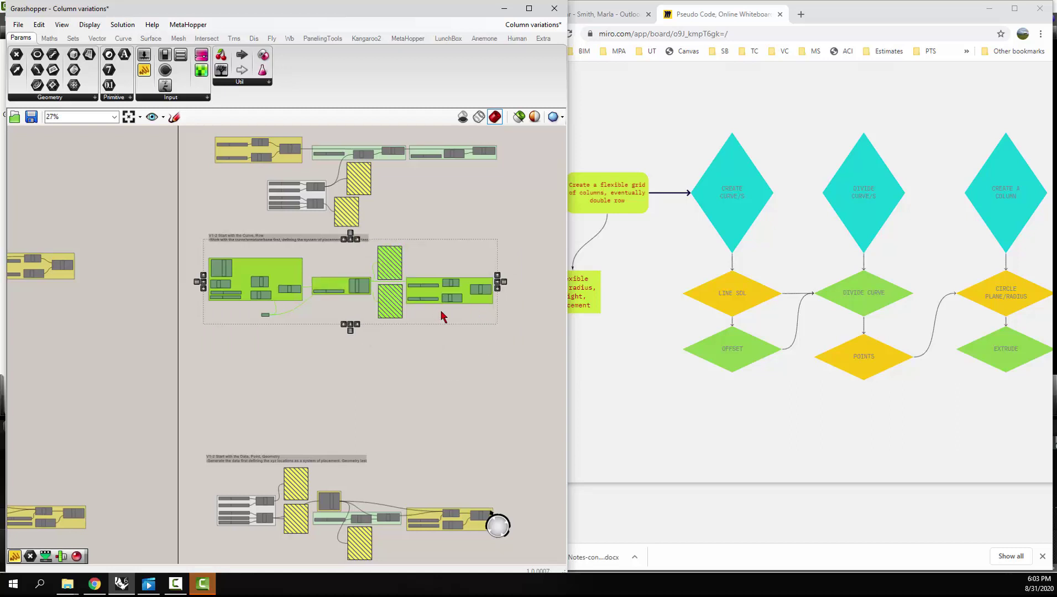
middle_click(441, 316)
click(347, 350)
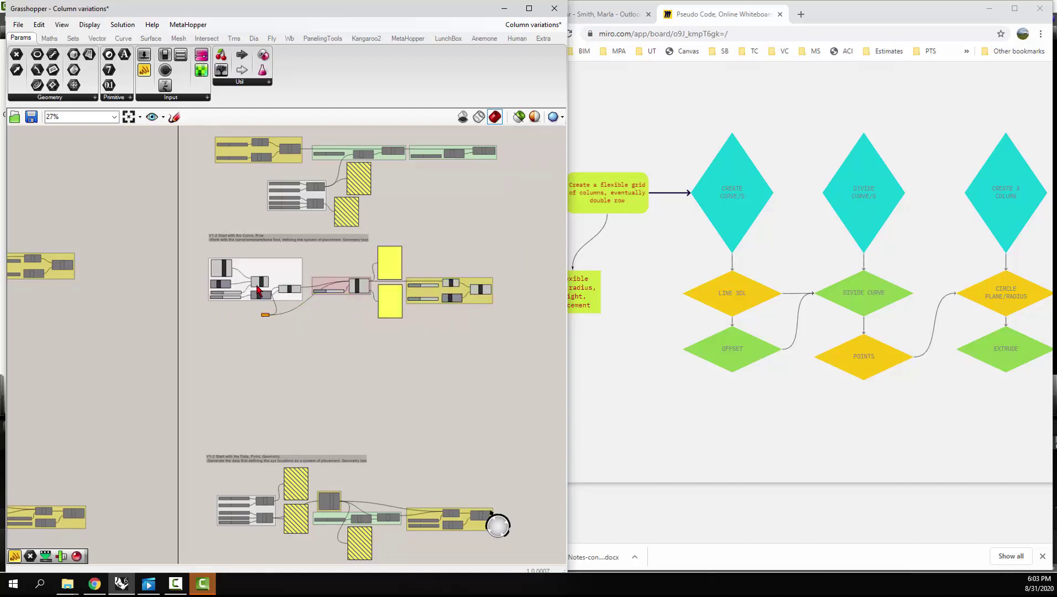
Step: Connect the Line output of Line SDL to the Geometry input of Move, replacing the Curve parameter's wire
scroll(258, 292, up, 5)
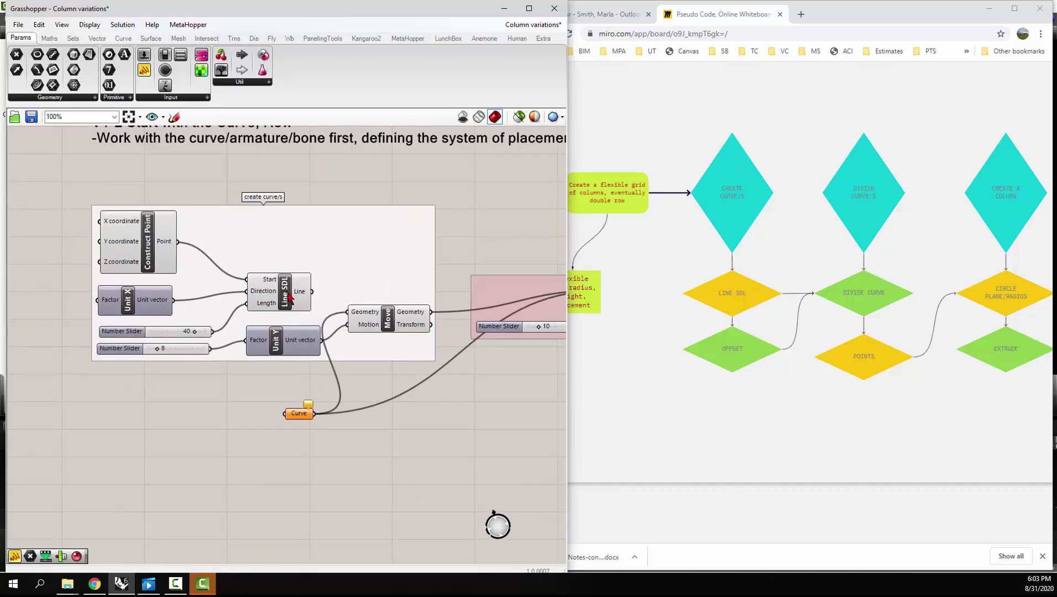
click(289, 299)
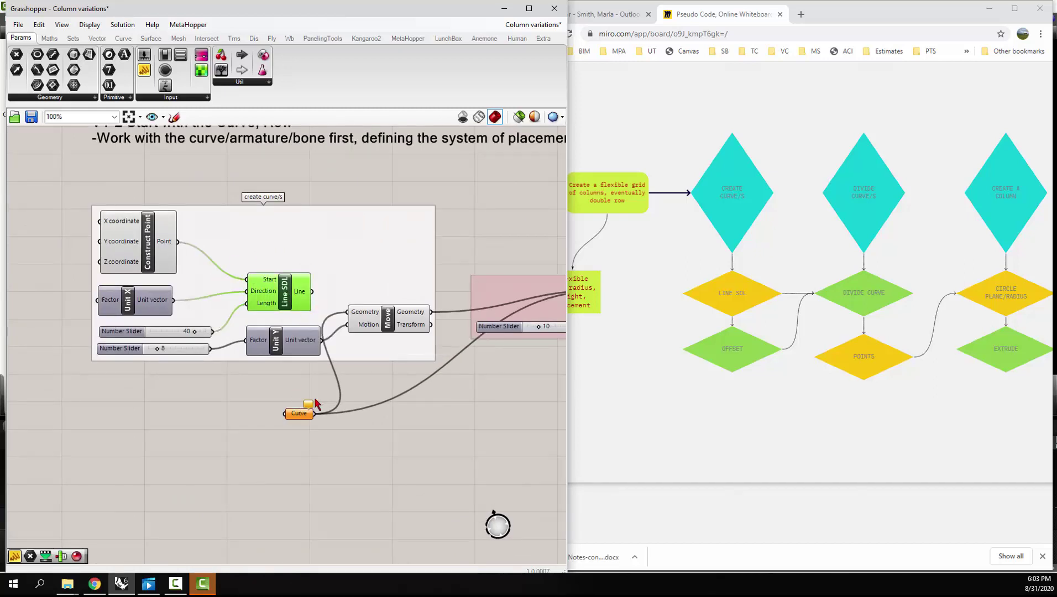
click(429, 412)
drag(313, 291, 346, 313)
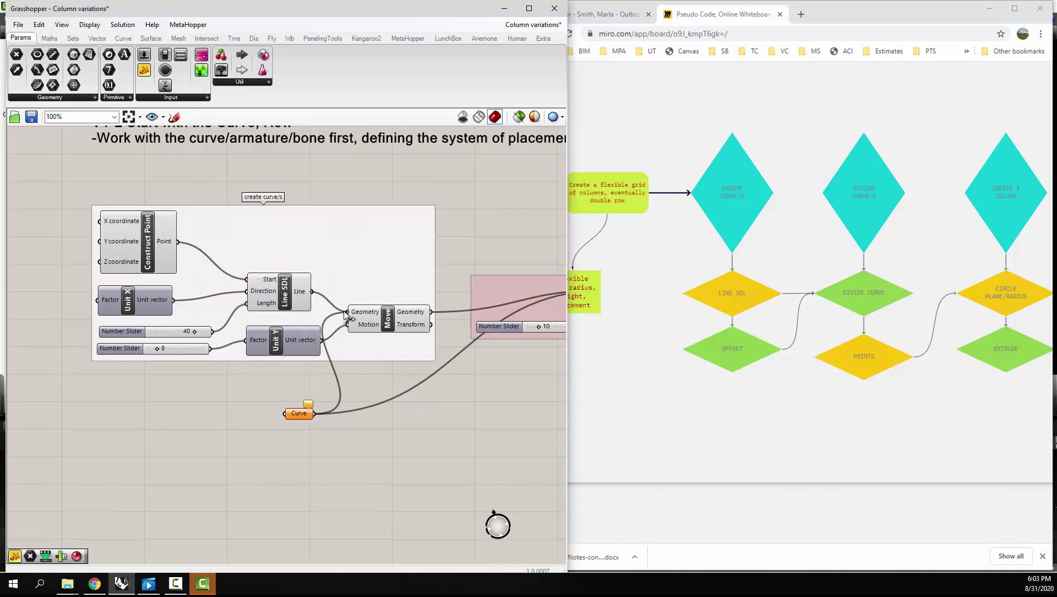
Step: Connect the Line output of Line SDL to the Curve input of Divide Curve, replacing its existing wires
drag(425, 385, 290, 372)
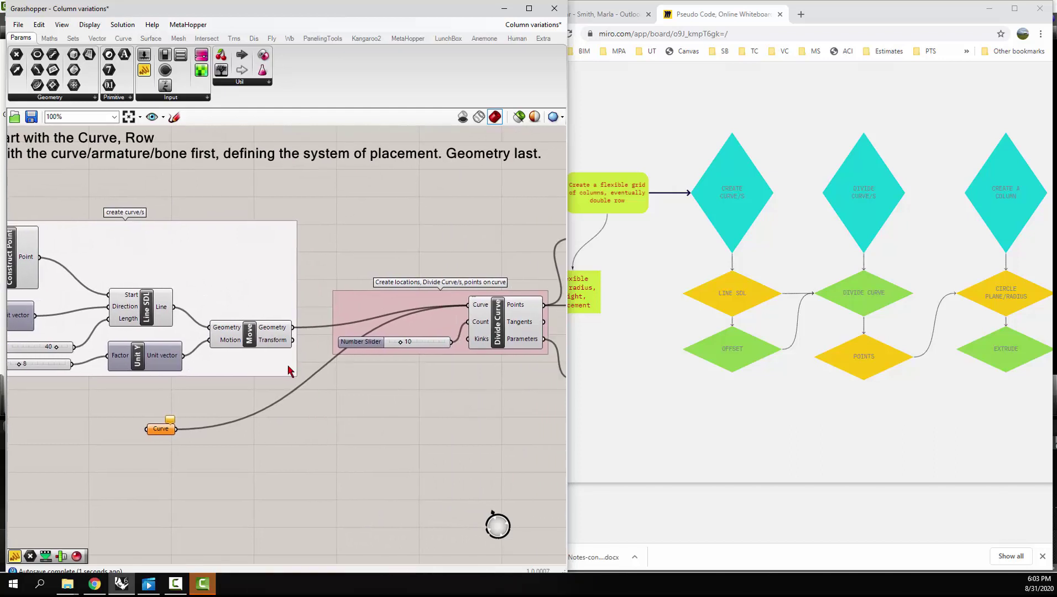
drag(175, 310, 469, 305)
drag(219, 404, 308, 407)
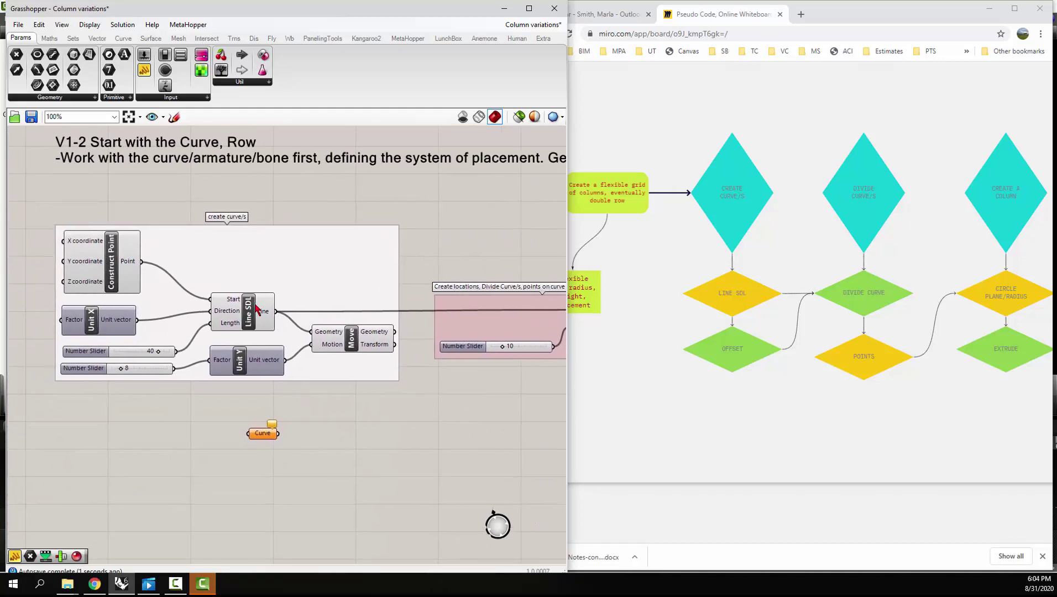
Step: Add the Geometry output of Move as a second source for the Curve input of Divide Curve
click(255, 307)
click(355, 346)
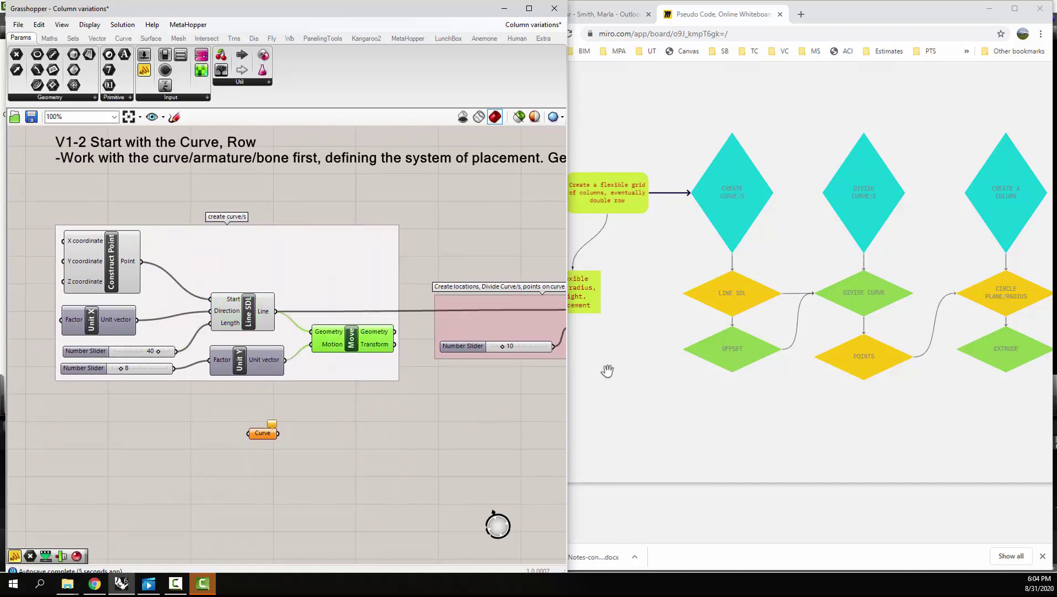
click(476, 424)
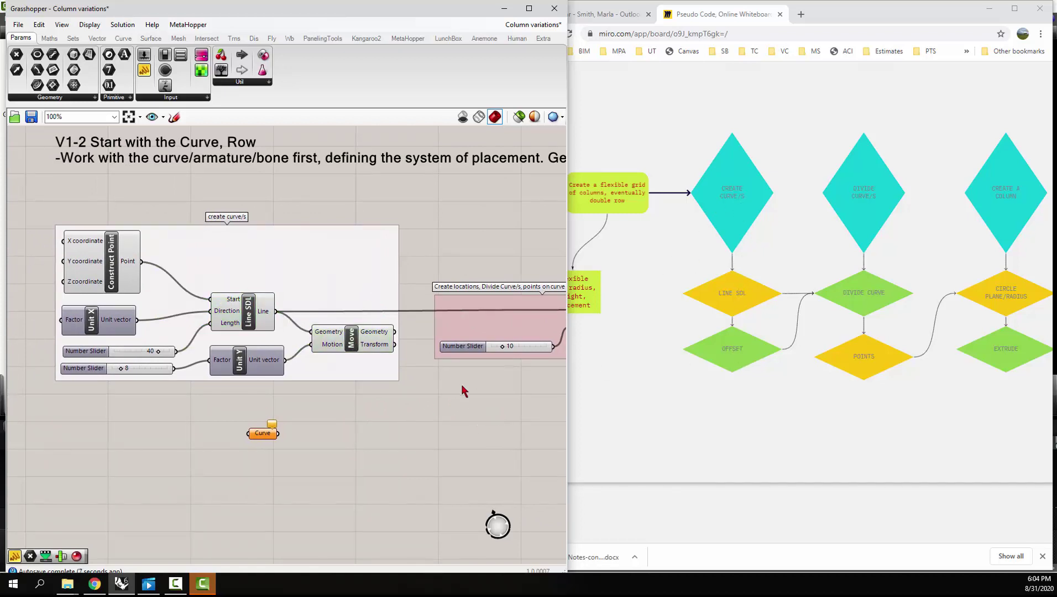
drag(465, 389, 315, 368)
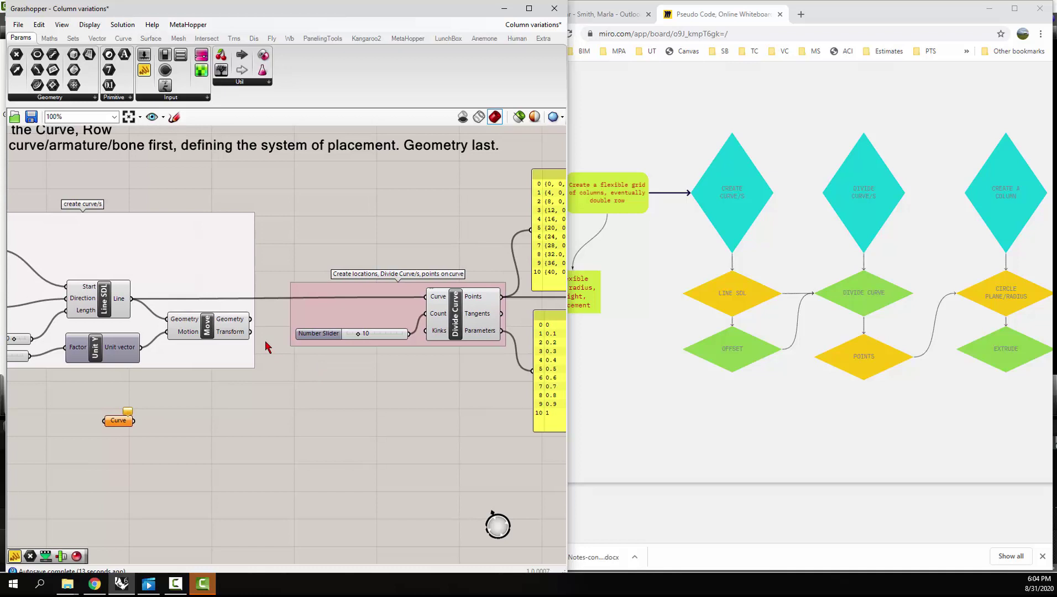
drag(250, 318, 425, 297)
Step: Examine the Divide Curve and create column/s groups and compare the V1-2 definition with its pseudo code flowchart on the Miro board
drag(457, 411, 377, 385)
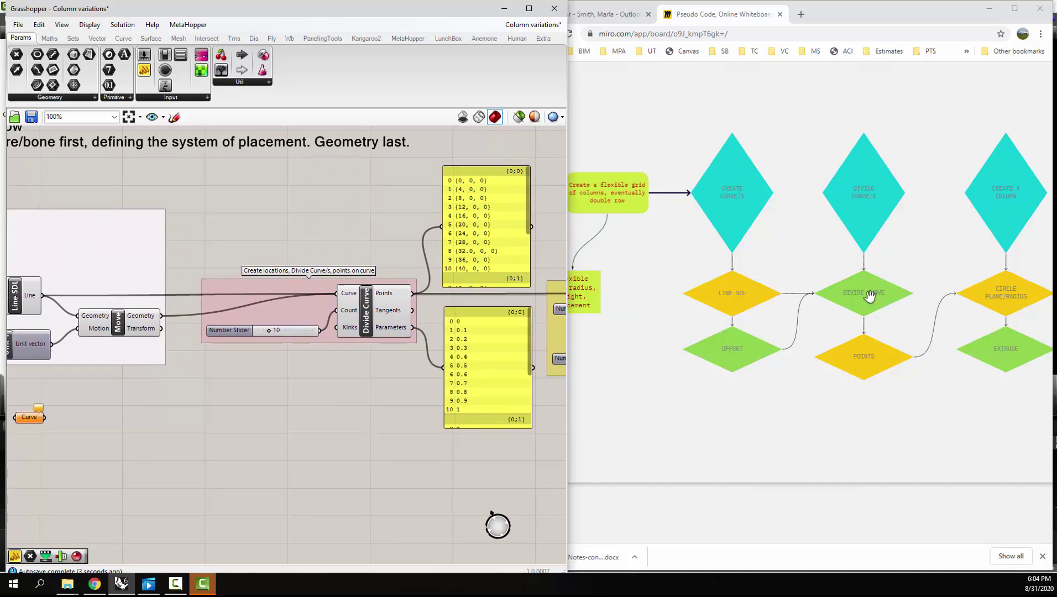
drag(408, 406, 264, 389)
drag(476, 389, 381, 365)
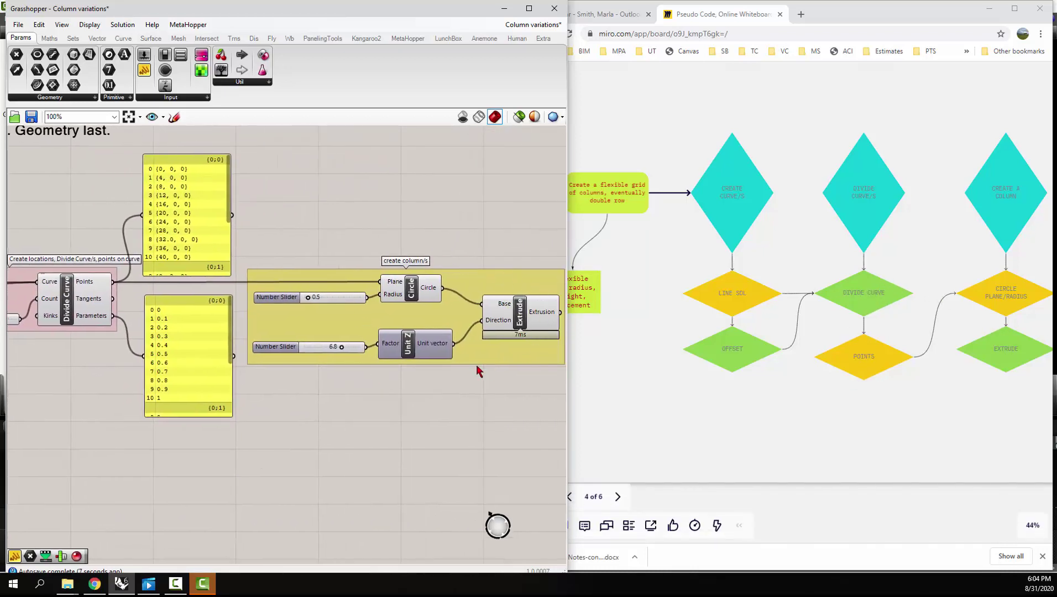
click(828, 401)
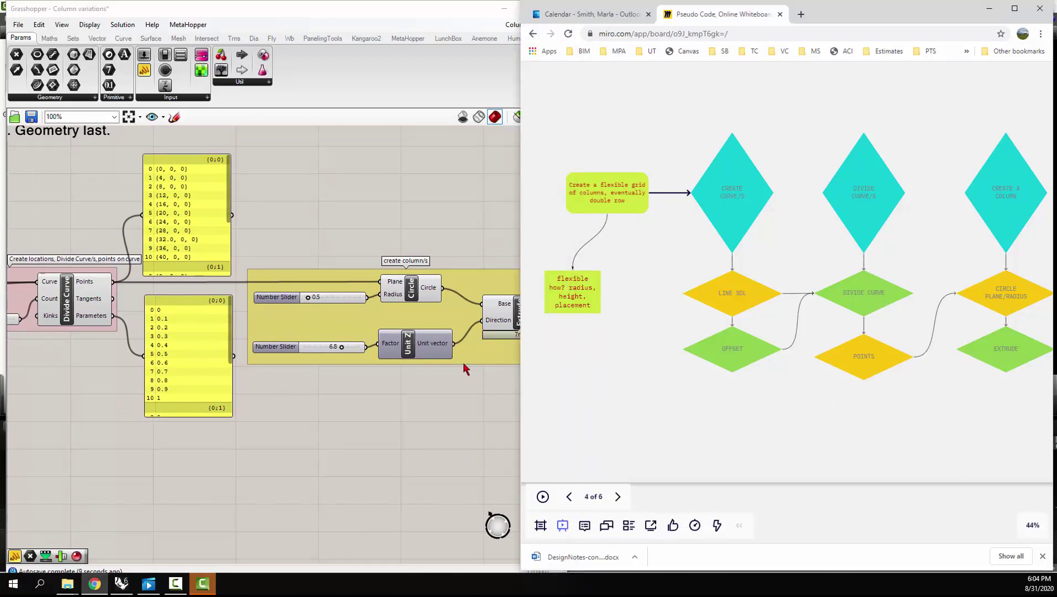
scroll(753, 239, down, 4)
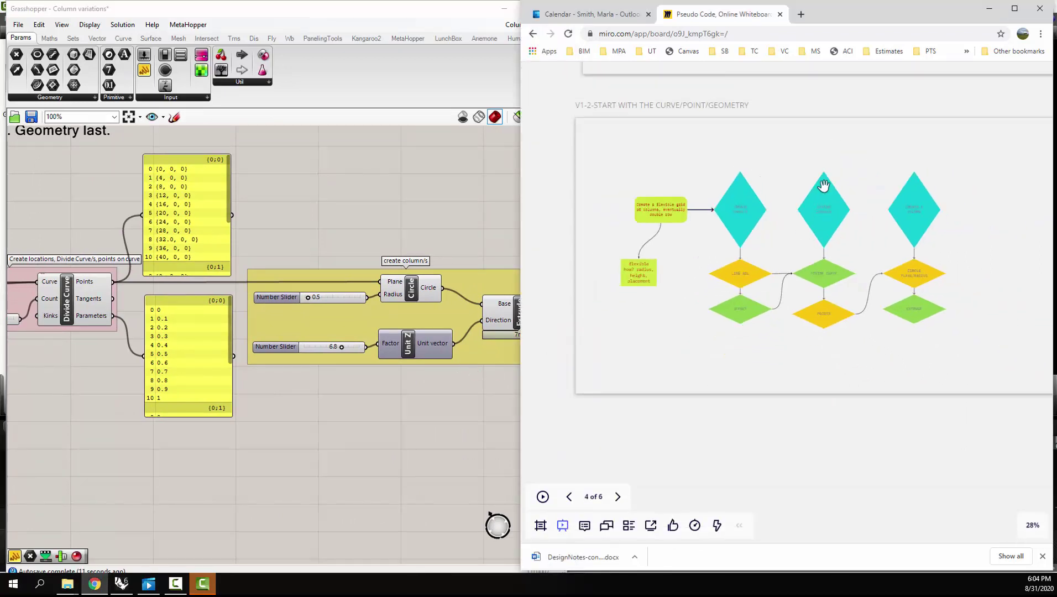
click(436, 207)
scroll(389, 229, down, 5)
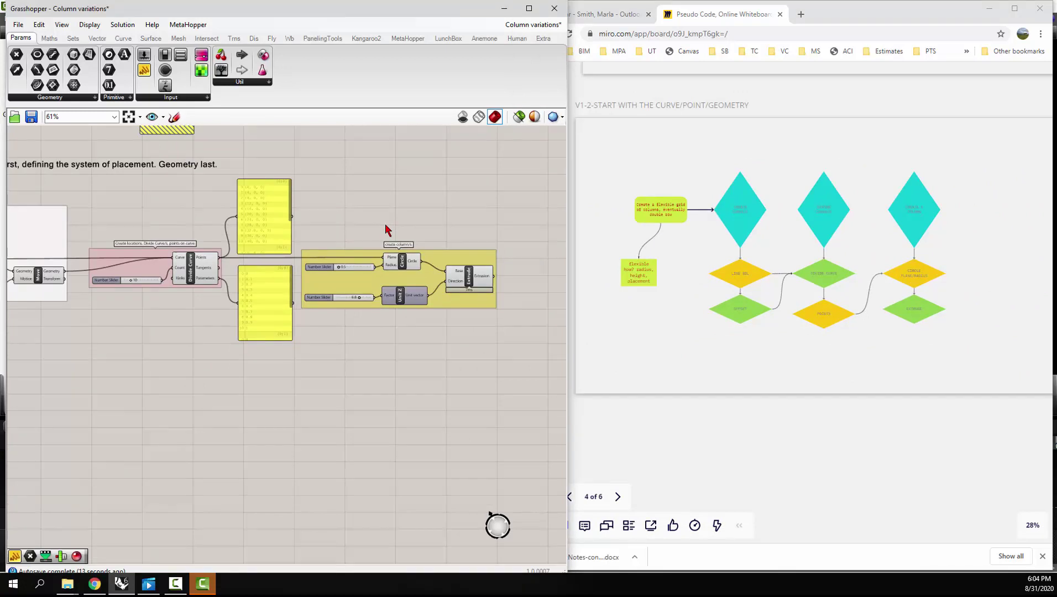
scroll(385, 229, down, 2)
drag(221, 350, 281, 406)
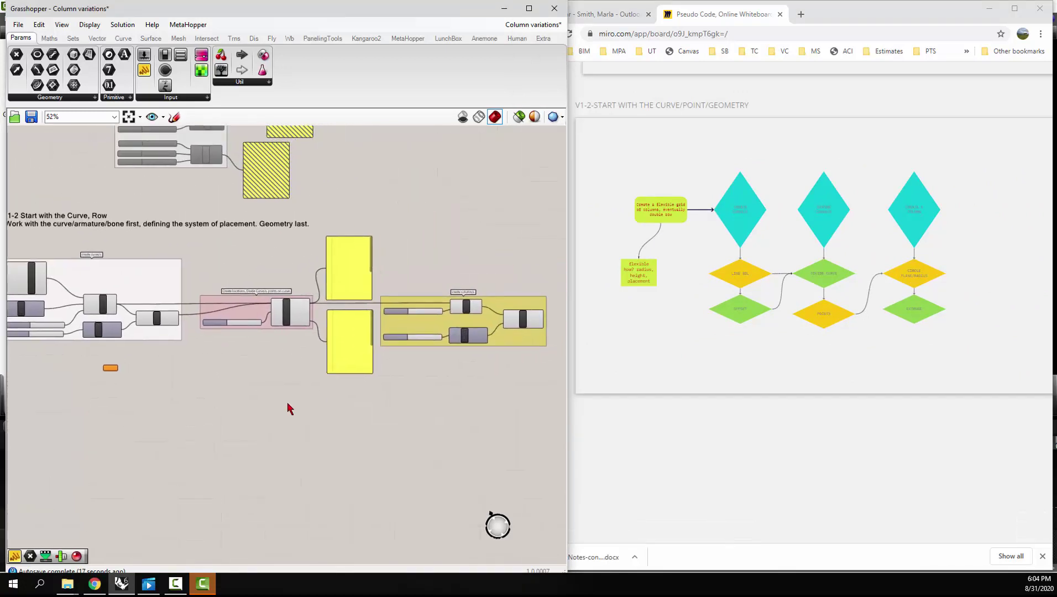
scroll(294, 396, down, 3)
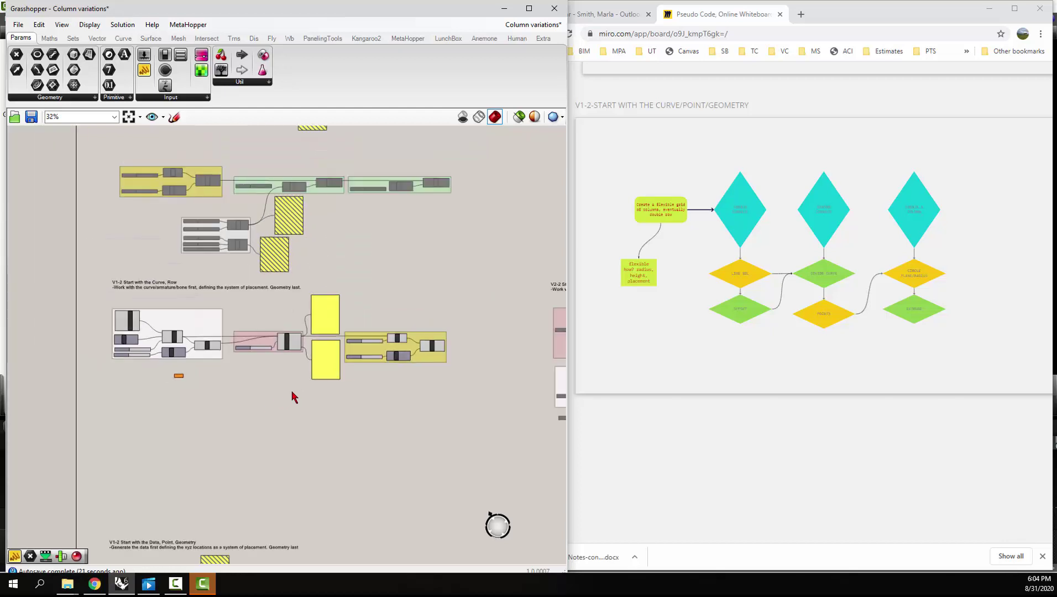
Step: Switch to the Miro board in the browser, maximize its window and view all the pseudo code frames together
click(855, 21)
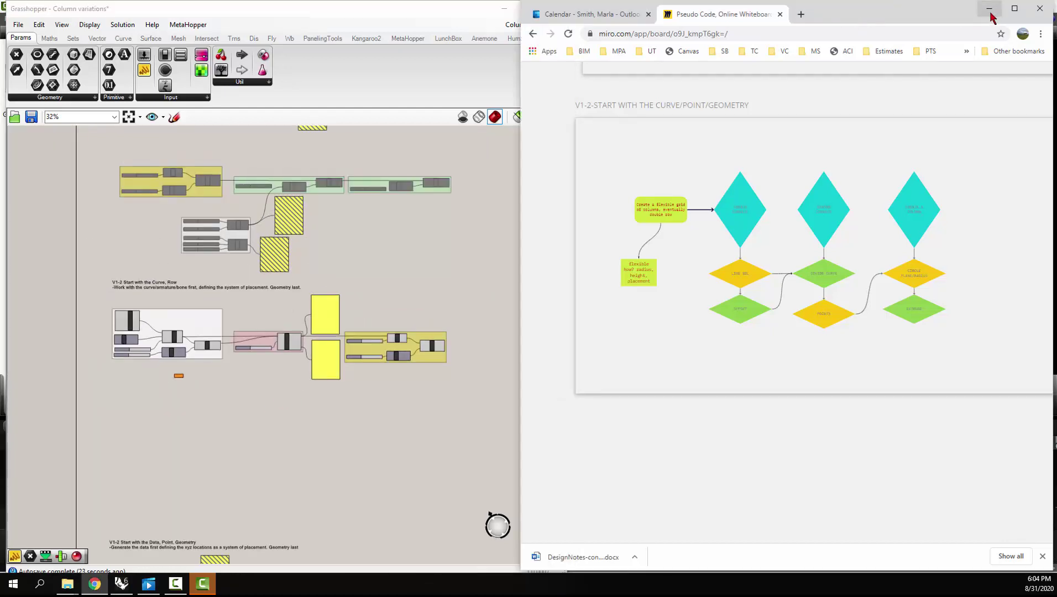
click(1015, 8)
scroll(512, 245, down, 3)
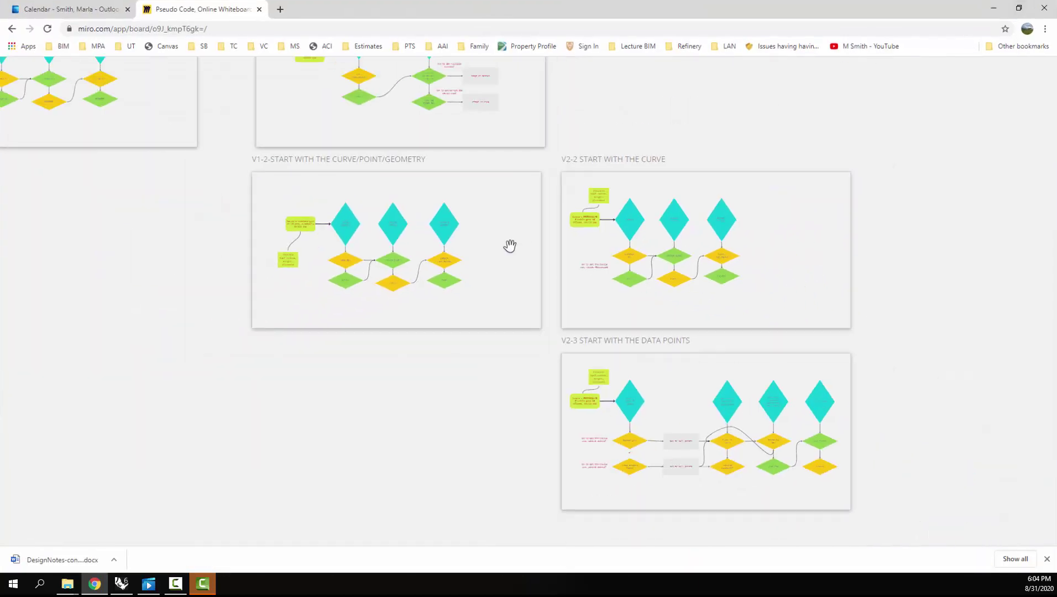
scroll(479, 347, down, 2)
scroll(490, 355, down, 2)
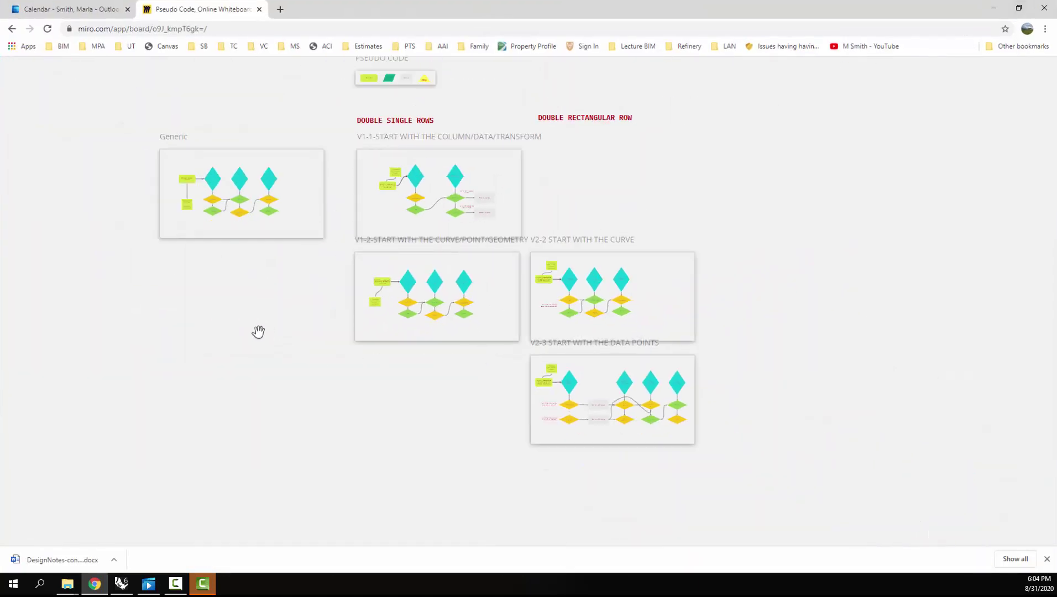
drag(259, 331, 339, 389)
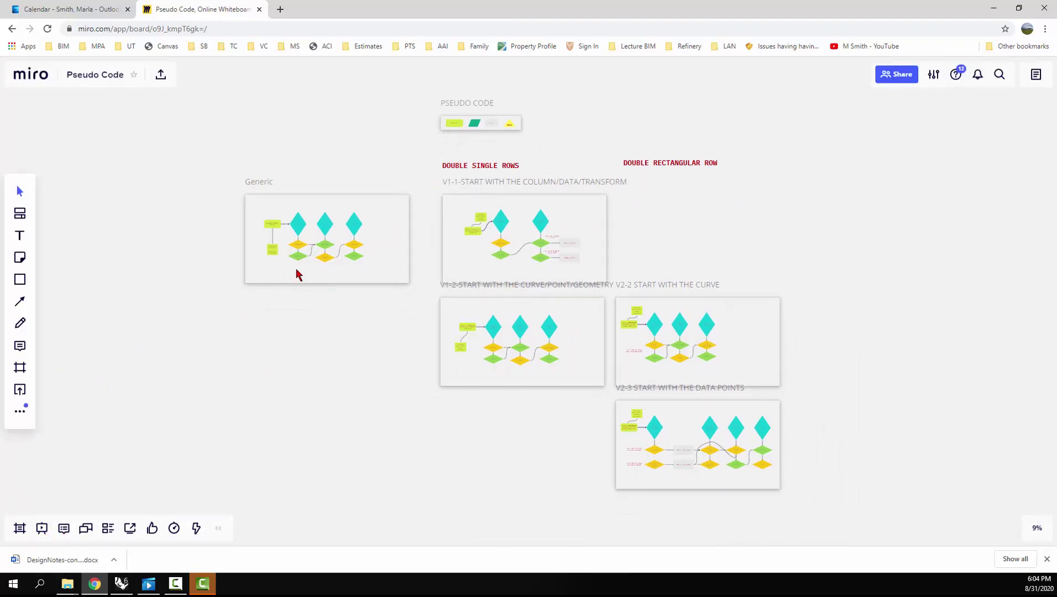
Step: Duplicate the Generic flowchart frame and place the copy directly below the original
scroll(297, 275, up, 3)
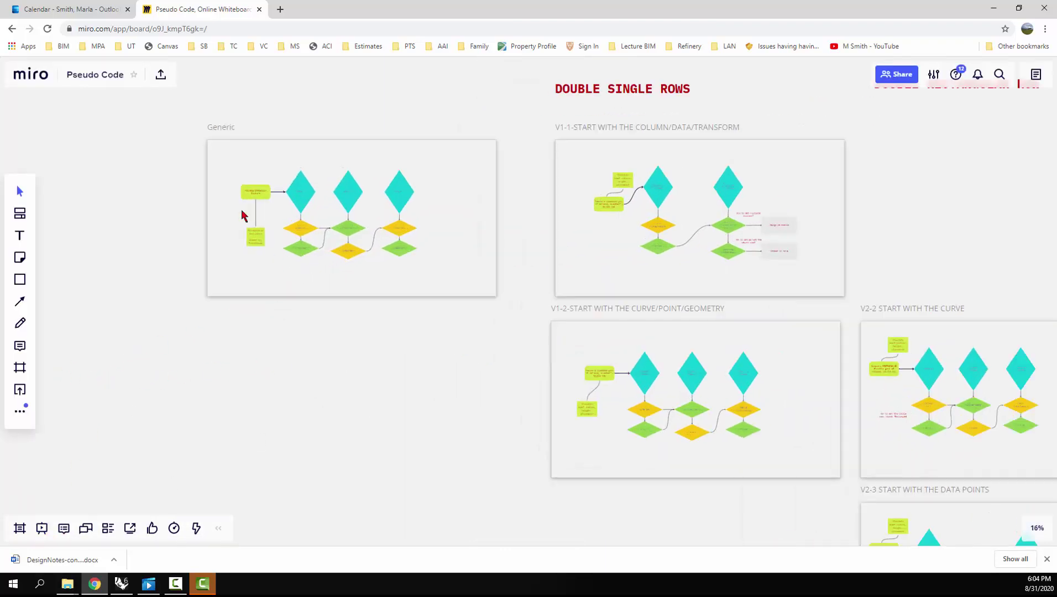
click(270, 145)
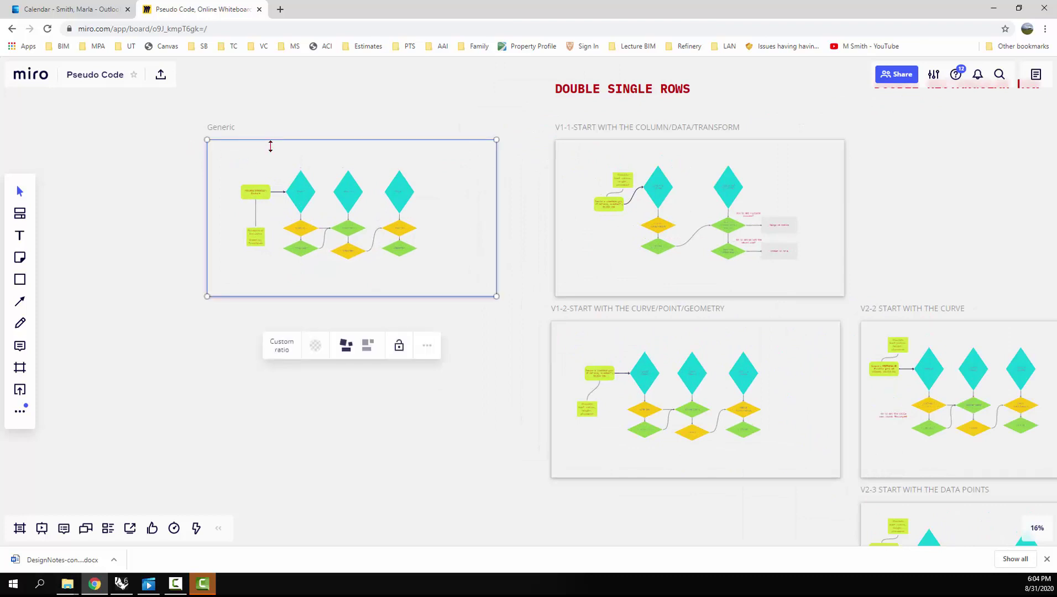
key(ctrl+c)
key(ctrl+v)
drag(387, 113, 434, 406)
Step: In the copied frame, connect the Process/Iteration Outline box to the Step 1 diamond's lower side and reattach the thick arrow to its upper side
scroll(302, 432, up, 8)
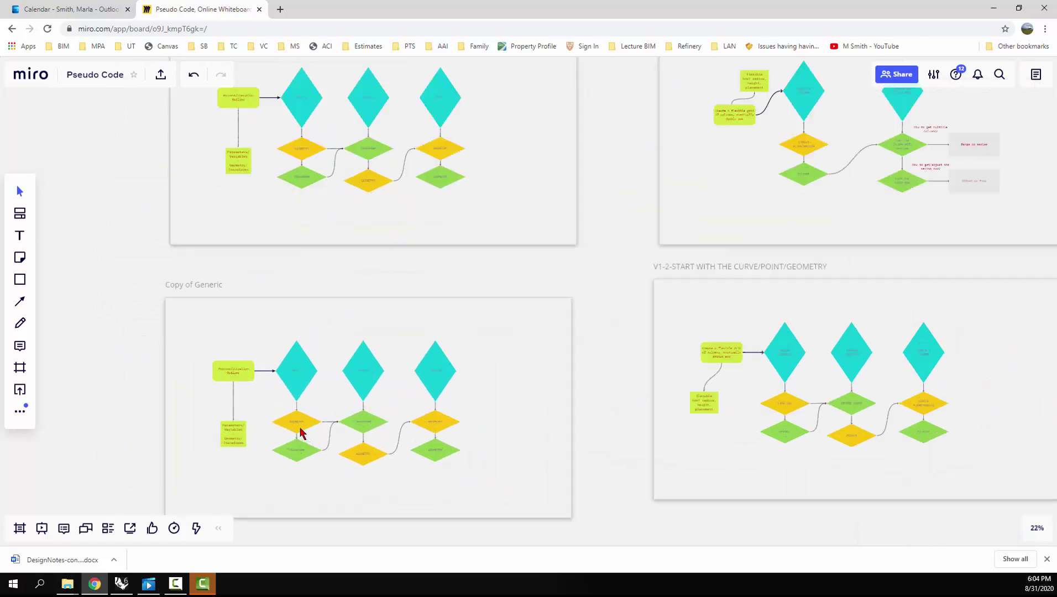
click(245, 361)
scroll(246, 361, up, 2)
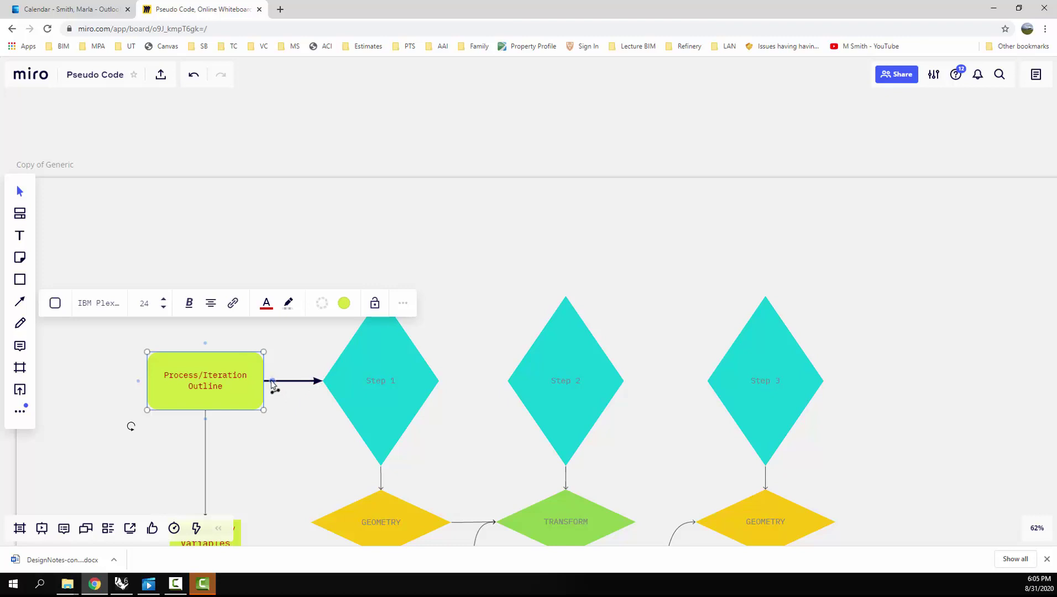
drag(272, 382, 368, 452)
click(307, 381)
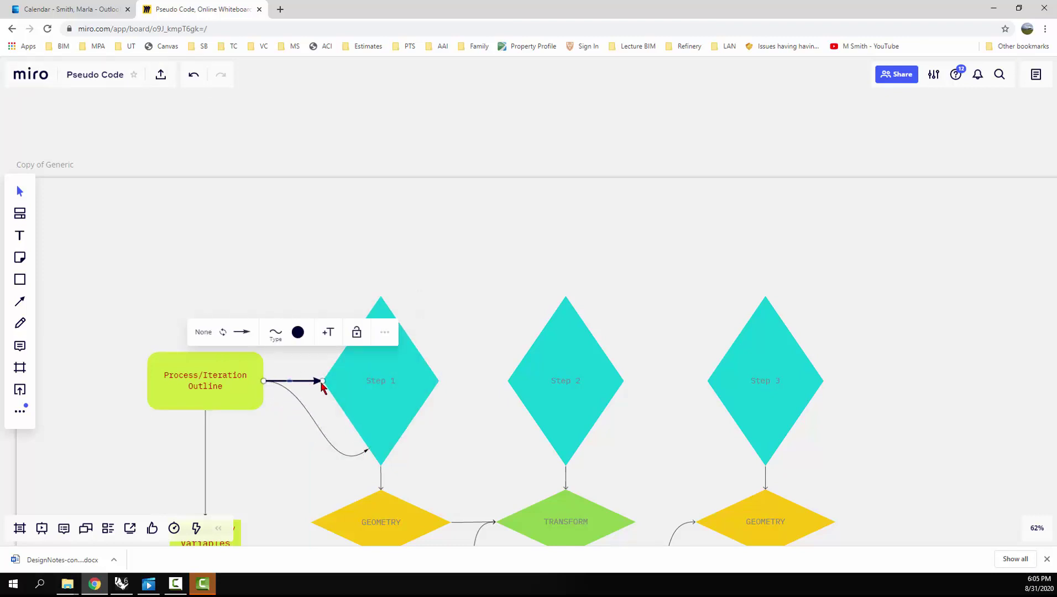
drag(324, 381, 352, 337)
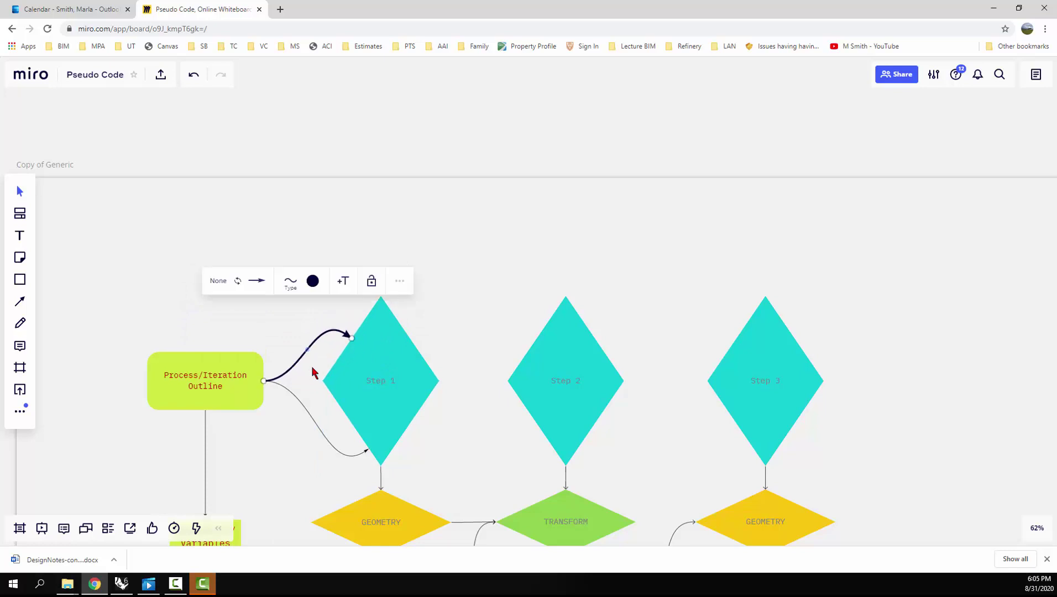
Step: Draw a connector from the bottom of the Process/Iteration Outline box to the box's own lower edge near its corner
click(194, 359)
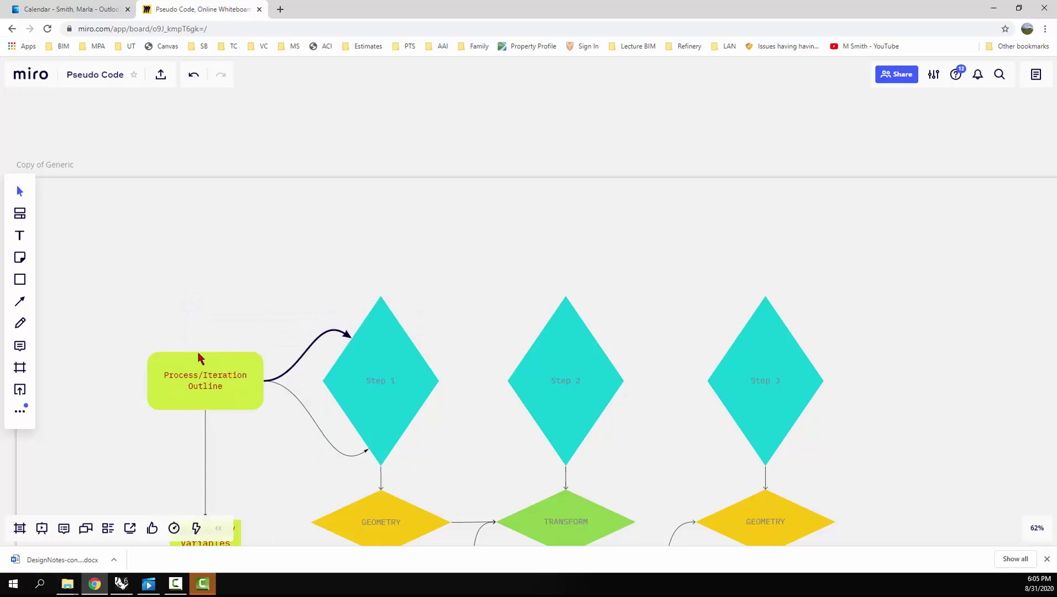
click(214, 411)
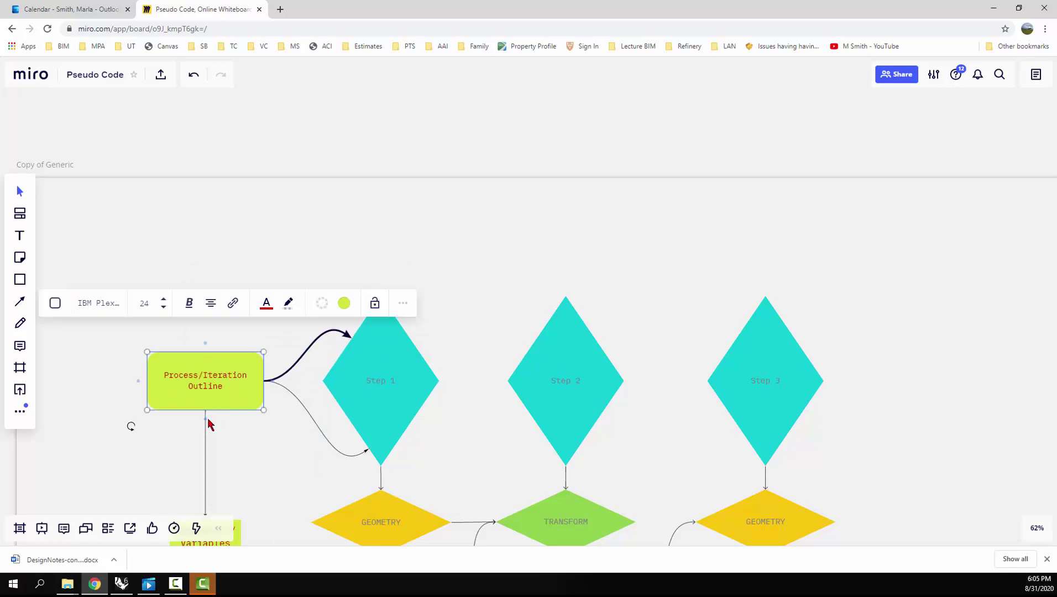
drag(206, 420, 163, 414)
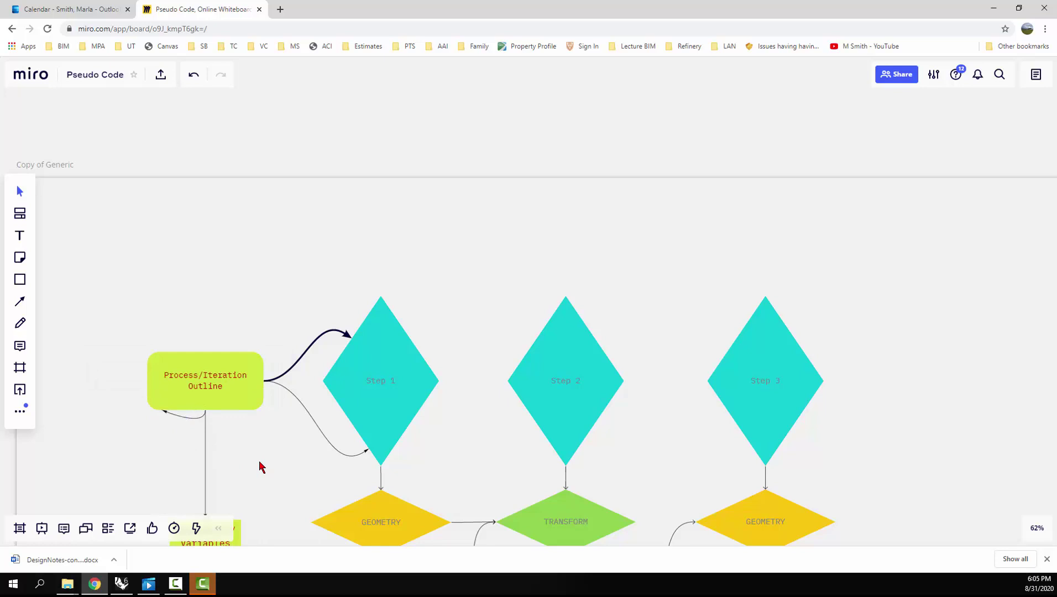
Step: Undo the added connectors and the rerouted arrow in the copied Generic frame
key(ctrl+z)
key(ctrl+z)
key(ctrl+z)
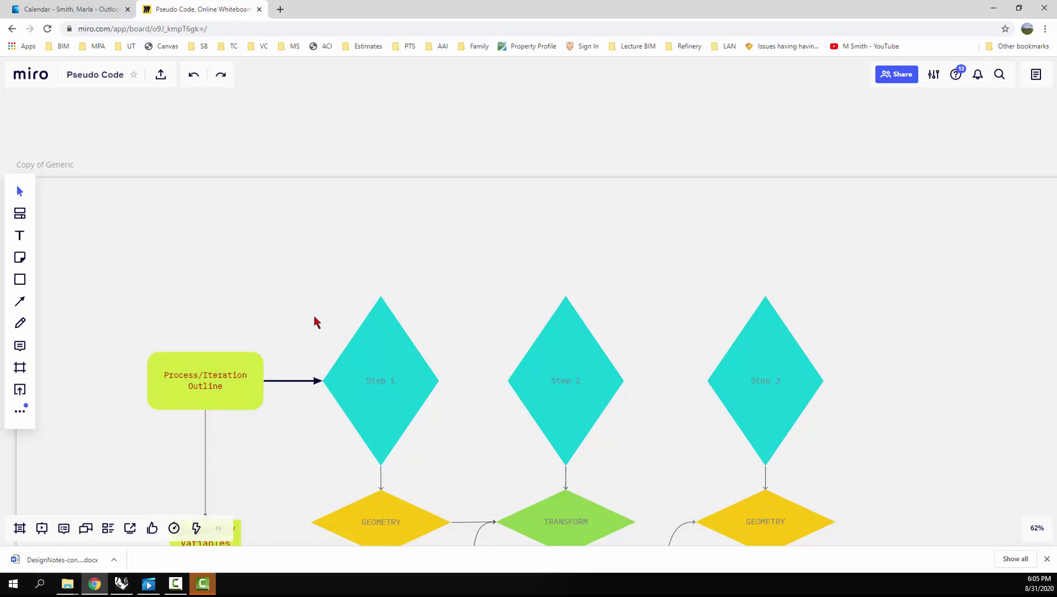
scroll(316, 322, down, 5)
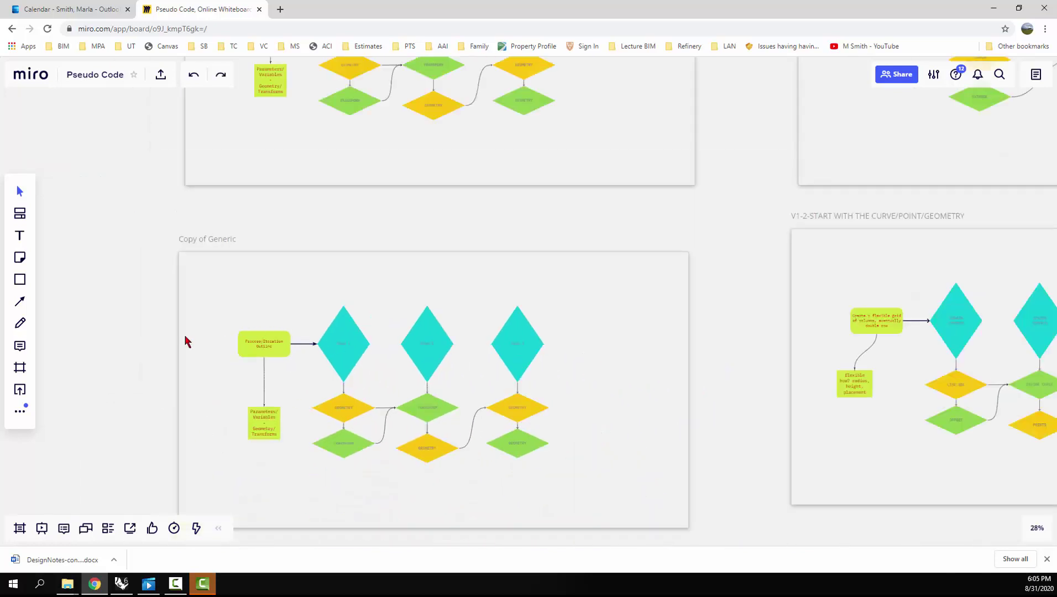